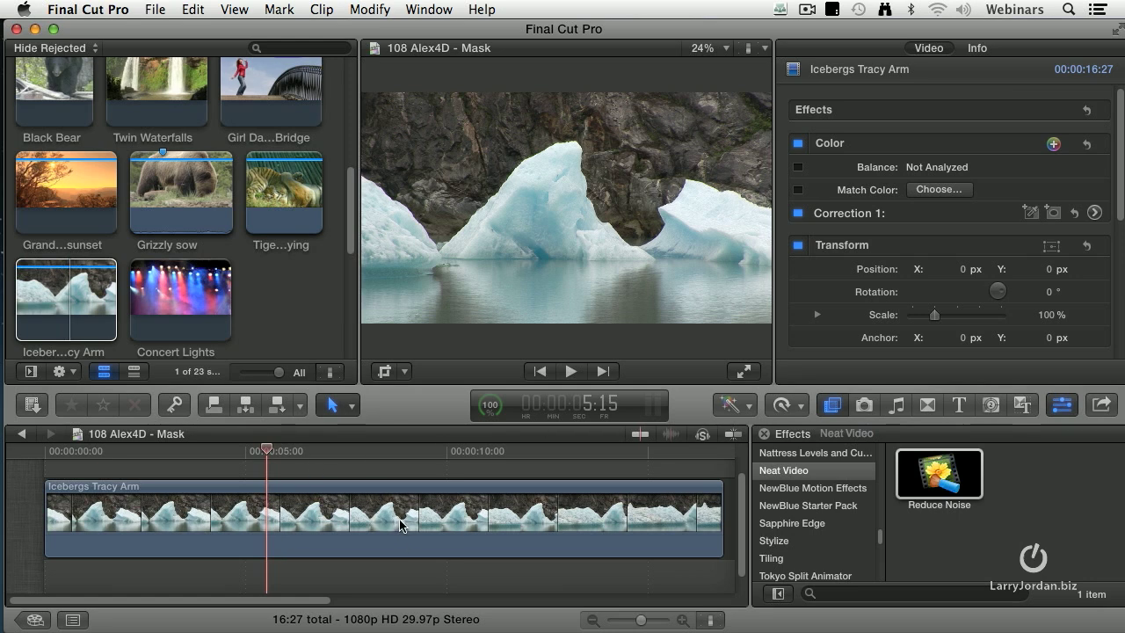
# Select the Icebergs Tracy Arm clip and browse the Keying effects, previewing Circle Mask, Mask and Alex4D Mask+ variants.
pyautogui.click(400, 525)
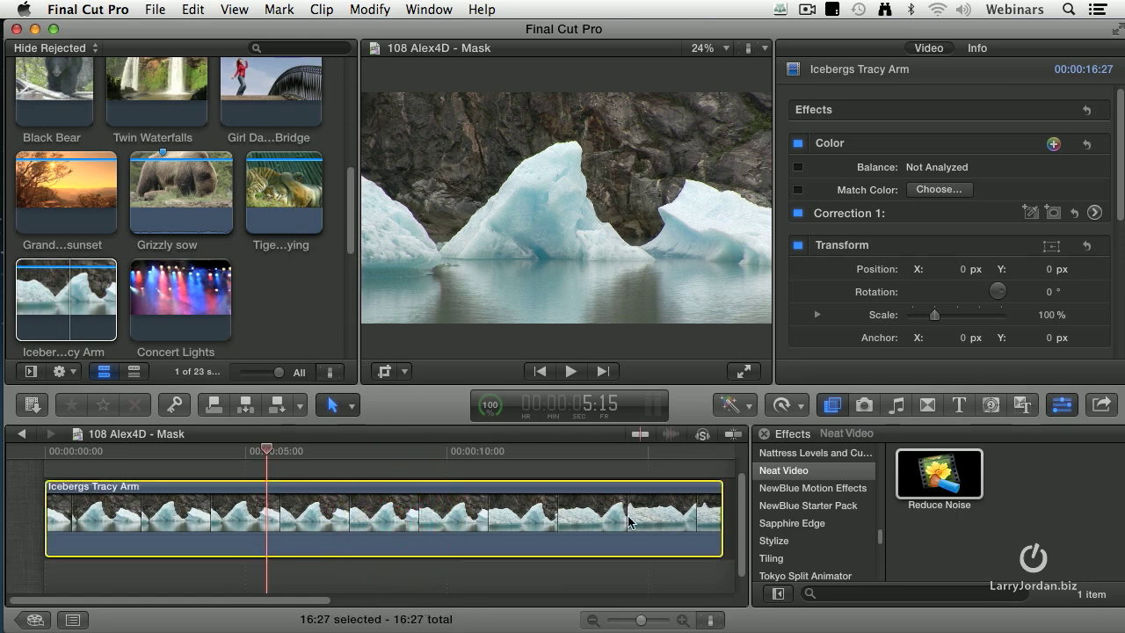
pyautogui.scroll(5, 782, 500)
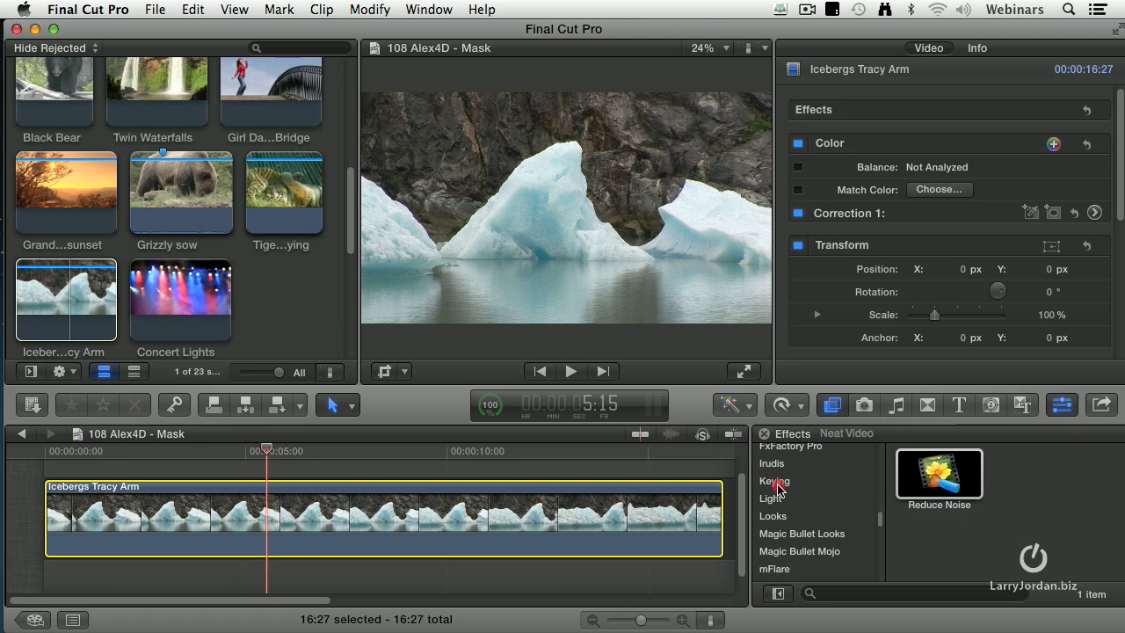
pyautogui.click(776, 482)
pyautogui.scroll(-4, 902, 505)
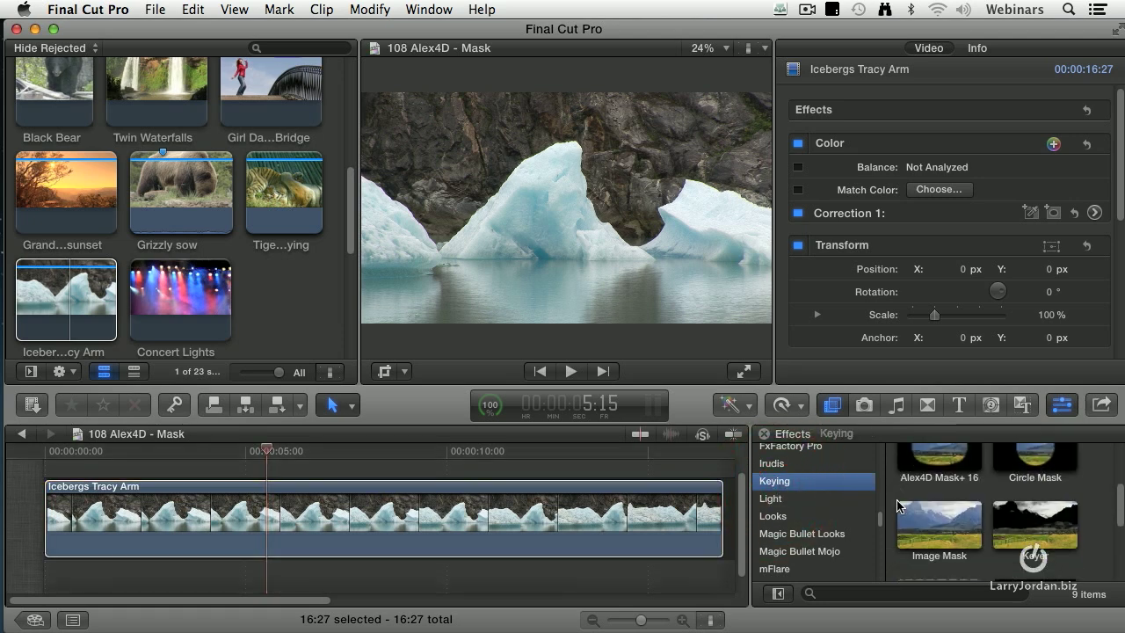
pyautogui.scroll(1, 1100, 512)
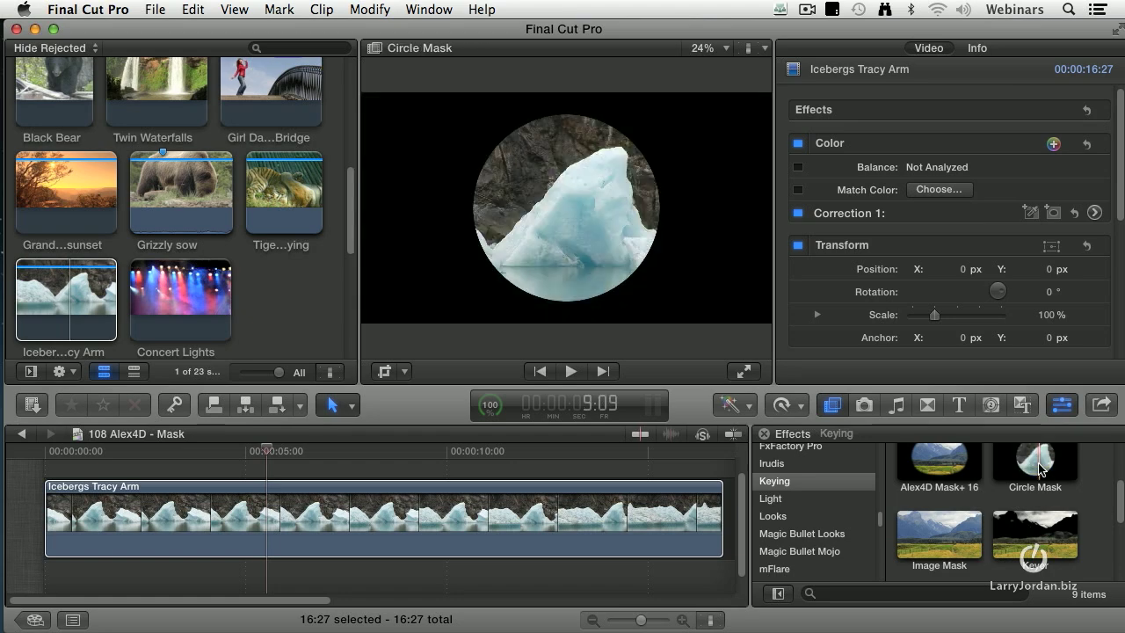
pyautogui.scroll(-3, 1085, 527)
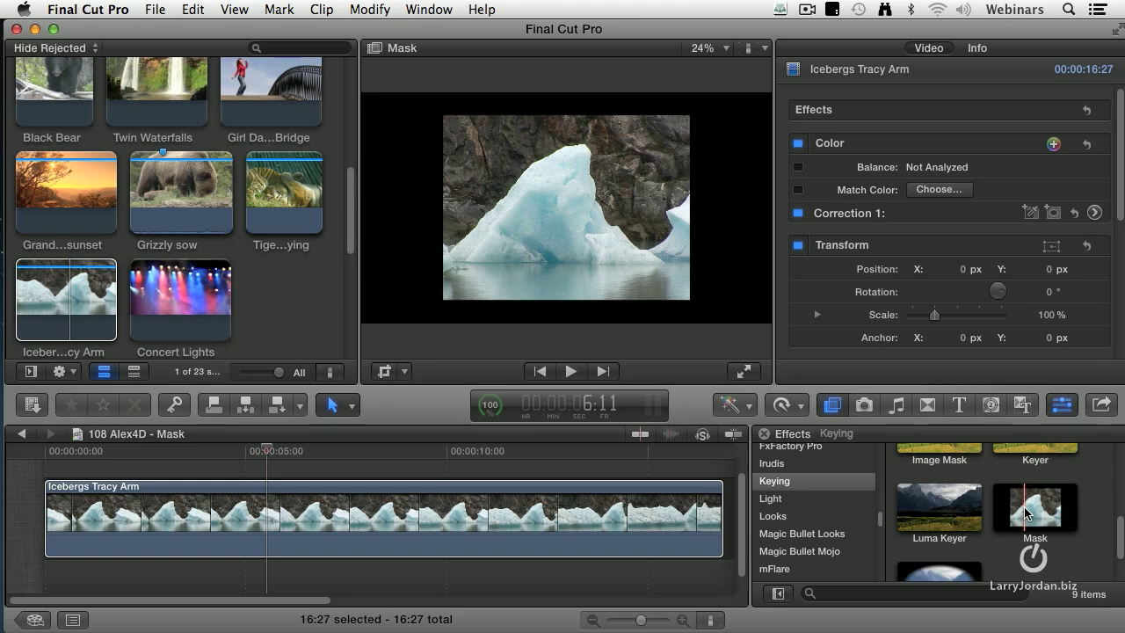
pyautogui.scroll(2, 1024, 506)
pyautogui.scroll(2, 1024, 513)
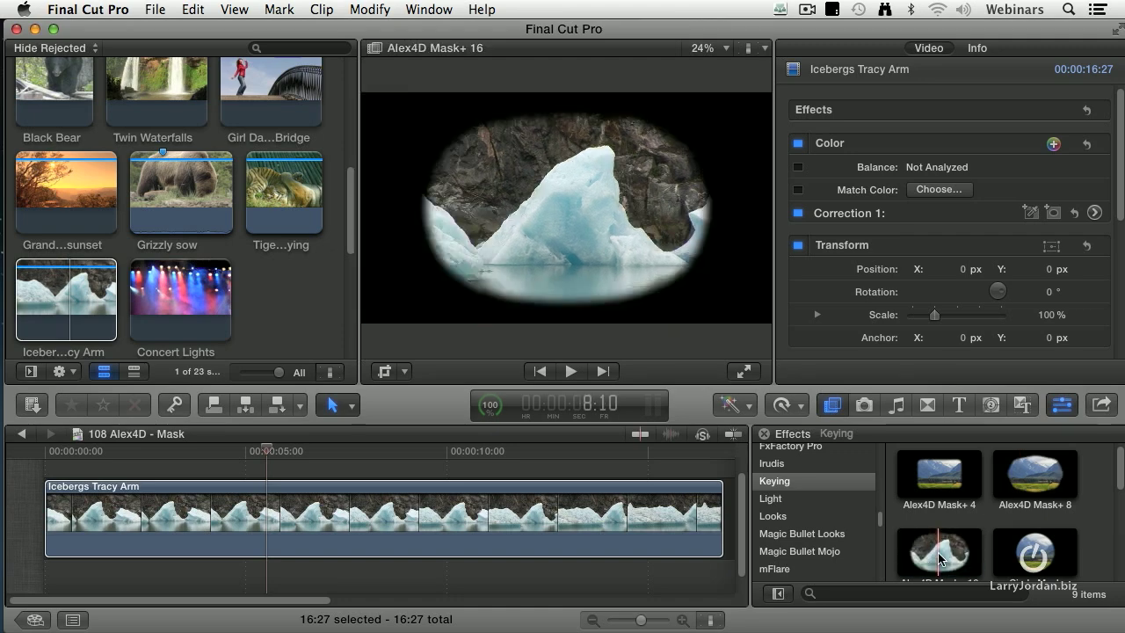
# Apply Alex4D Mask+ 8 to the Icebergs Tracy Arm clip and select it.
pyautogui.click(1042, 479)
pyautogui.moveTo(1039, 479); pyautogui.dragTo(498, 517)
pyautogui.click(463, 519)
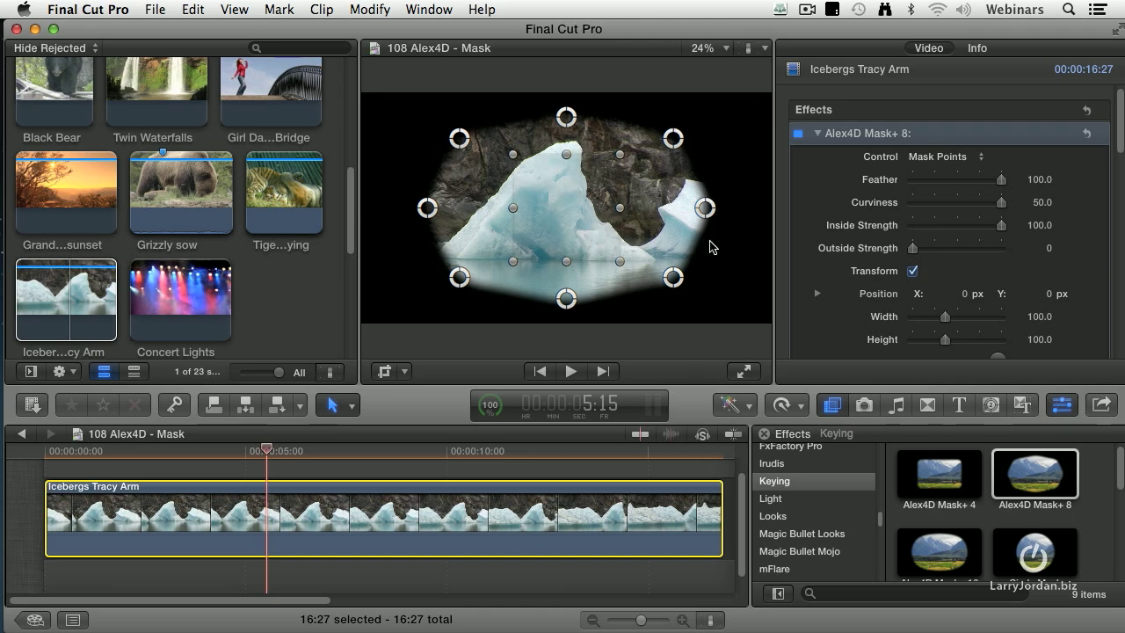
# Reshape the mask's eight points around the central iceberg and nudge the whole shape upward.
pyautogui.moveTo(675, 283); pyautogui.dragTo(682, 301)
pyautogui.moveTo(705, 208); pyautogui.dragTo(630, 209)
pyautogui.moveTo(673, 138); pyautogui.dragTo(711, 124)
pyautogui.moveTo(468, 150); pyautogui.dragTo(427, 123)
pyautogui.moveTo(434, 209); pyautogui.dragTo(469, 173)
pyautogui.moveTo(459, 279); pyautogui.dragTo(431, 303)
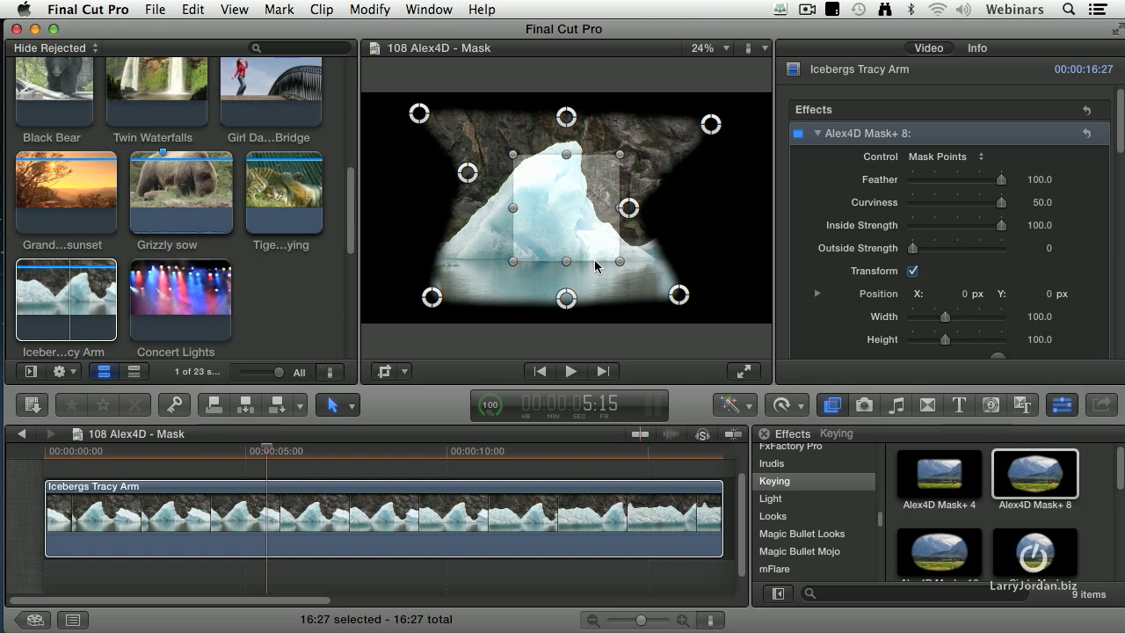
pyautogui.moveTo(595, 266)
pyautogui.mouseDown()
pyautogui.moveTo(595, 276)
pyautogui.moveTo(596, 255)
pyautogui.moveTo(554, 258)
pyautogui.moveTo(588, 261)
pyautogui.moveTo(583, 280)
pyautogui.moveTo(603, 254)
pyautogui.moveTo(606, 267)
pyautogui.moveTo(571, 258)
pyautogui.moveTo(592, 234)
pyautogui.moveTo(605, 259)
pyautogui.moveTo(575, 237)
pyautogui.moveTo(631, 281)
pyautogui.moveTo(614, 261)
pyautogui.mouseUp()
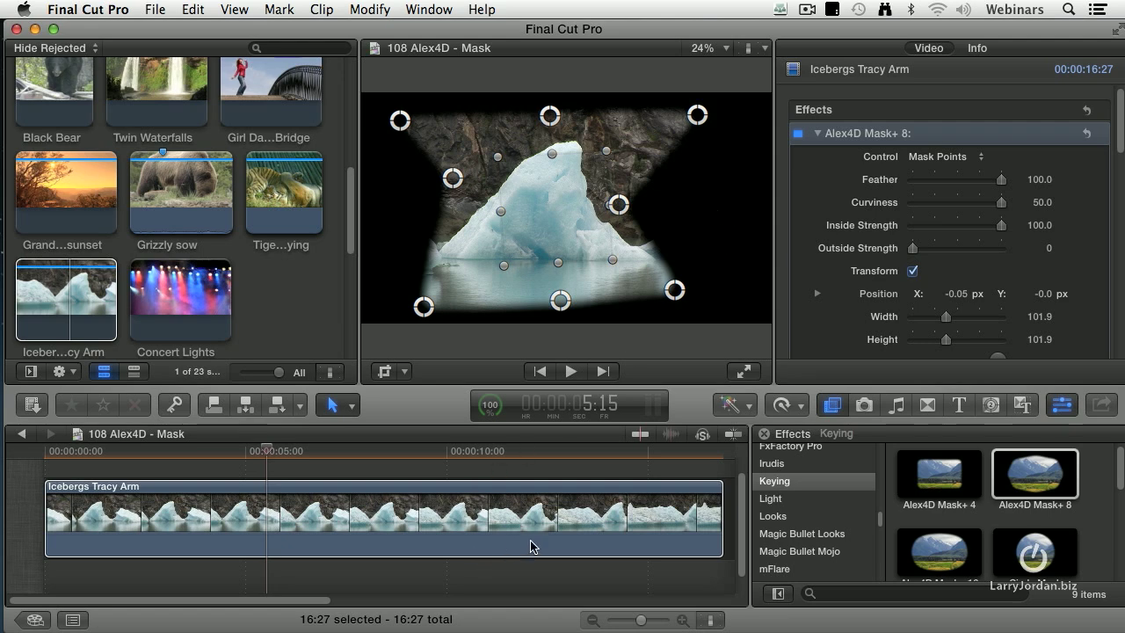
# Stack a connected copy of the iceberg clip above it; show timeline clips as shorter filmstrips.
pyautogui.scroll(1, 567, 538)
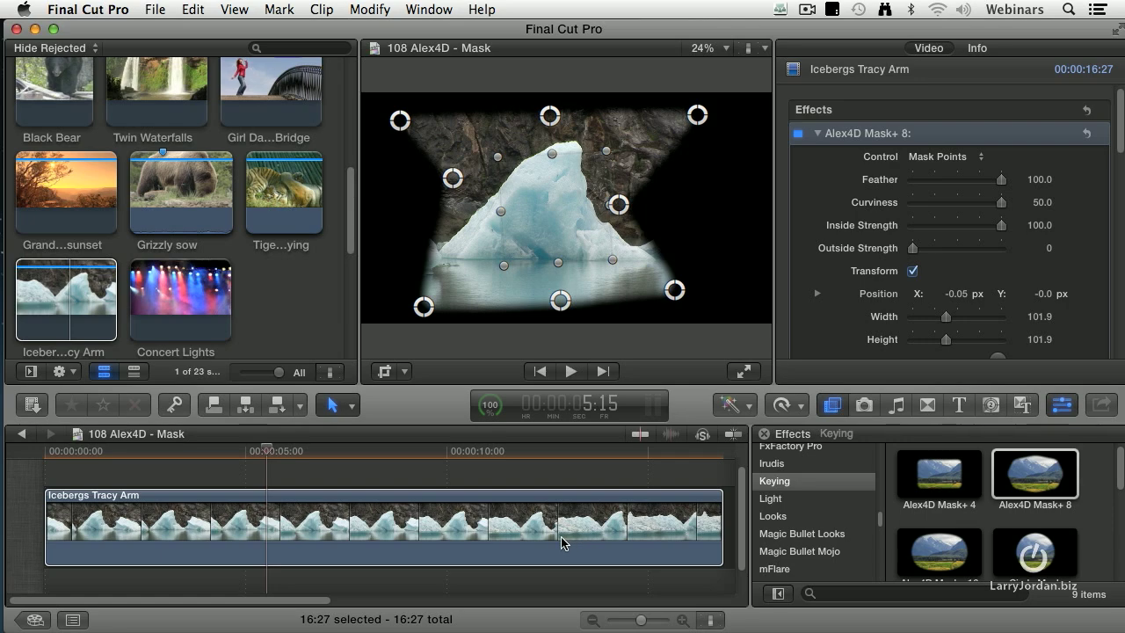
pyautogui.moveTo(477, 535); pyautogui.dragTo(478, 462)
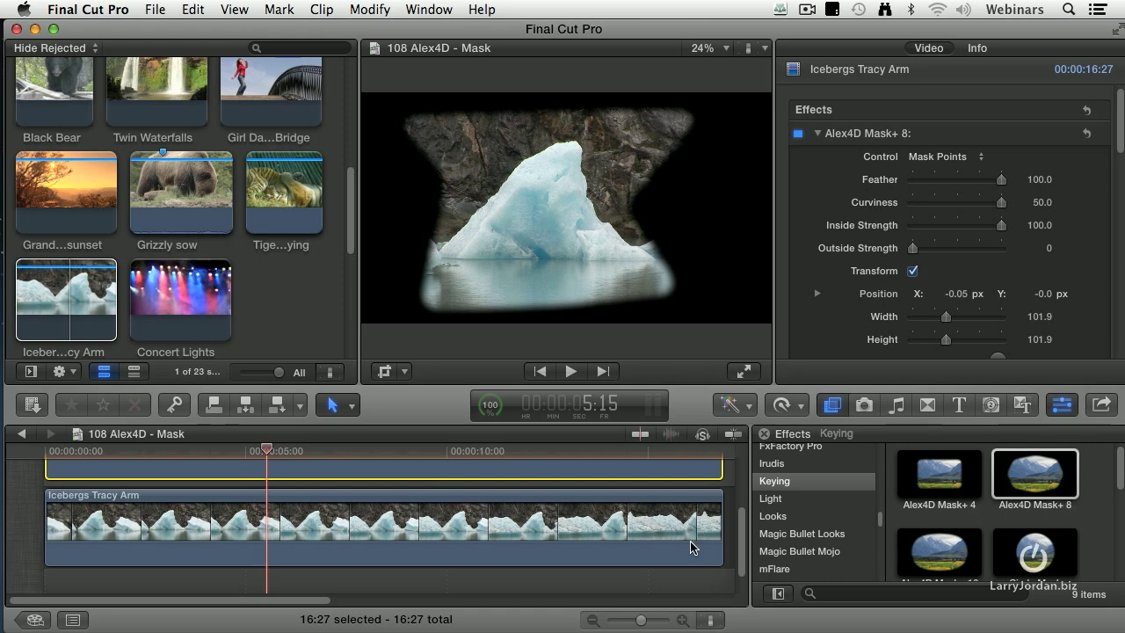
pyautogui.click(710, 619)
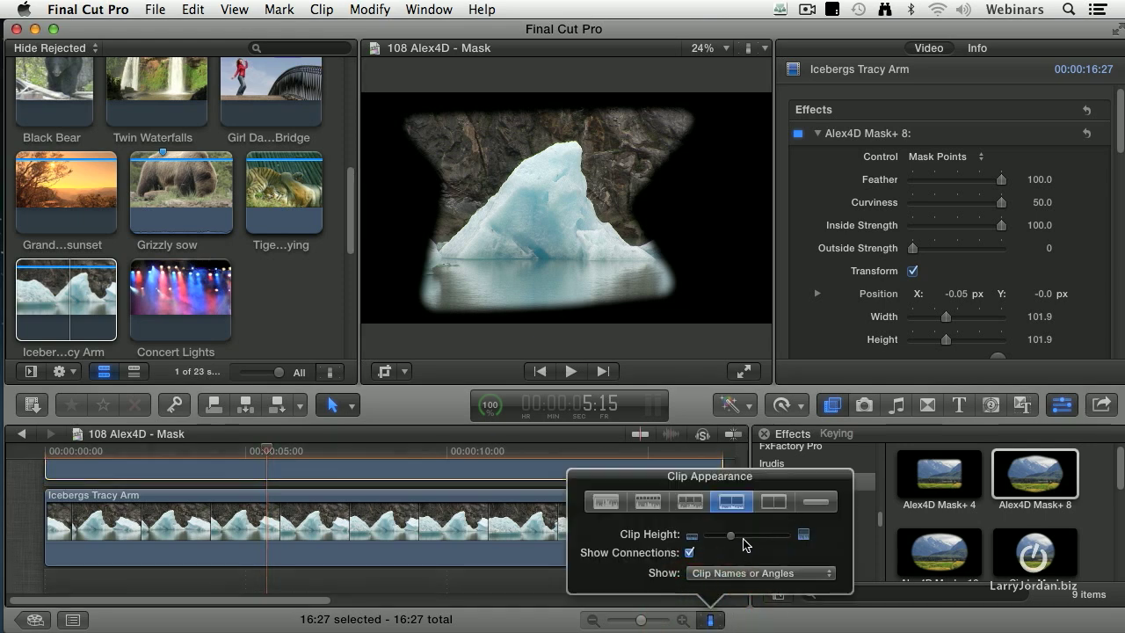
pyautogui.moveTo(730, 535)
pyautogui.mouseDown()
pyautogui.moveTo(707, 543)
pyautogui.moveTo(719, 536)
pyautogui.mouseUp()
pyautogui.click(765, 508)
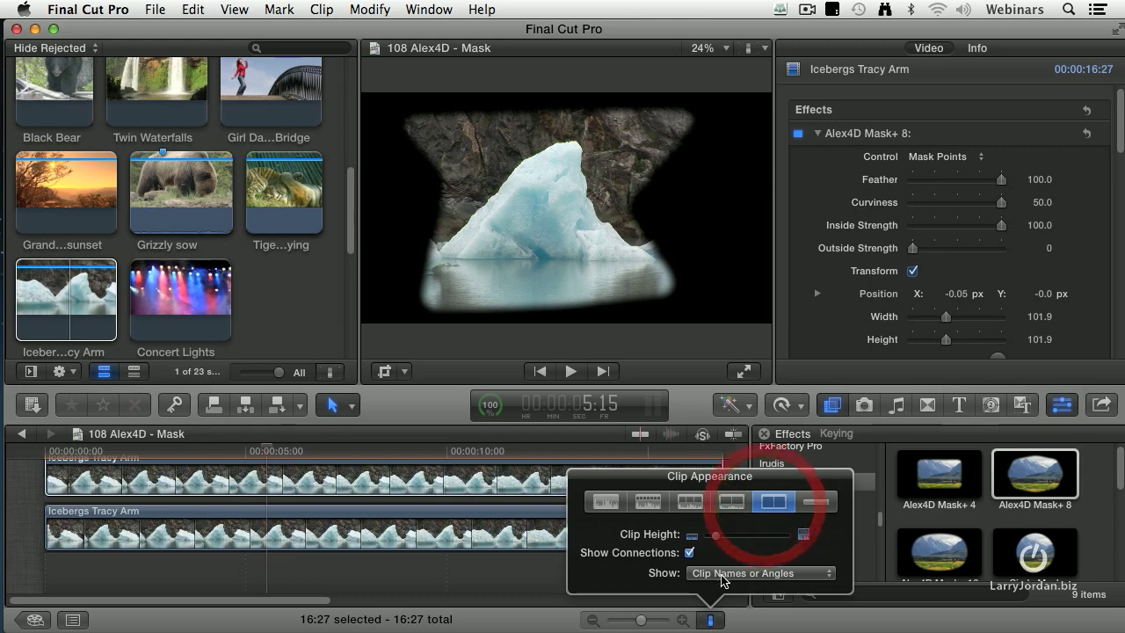
pyautogui.click(711, 619)
pyautogui.click(598, 530)
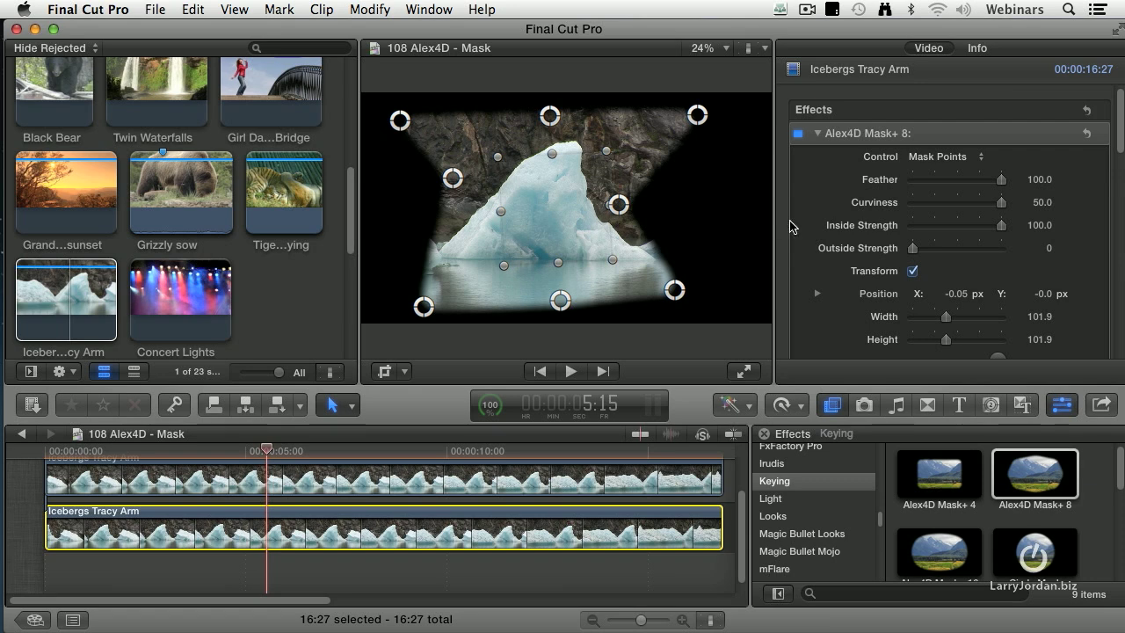
# Delete Alex4D Mask+ 8 from the lower Icebergs Tracy Arm clip in the Inspector.
pyautogui.scroll(-5, 815, 233)
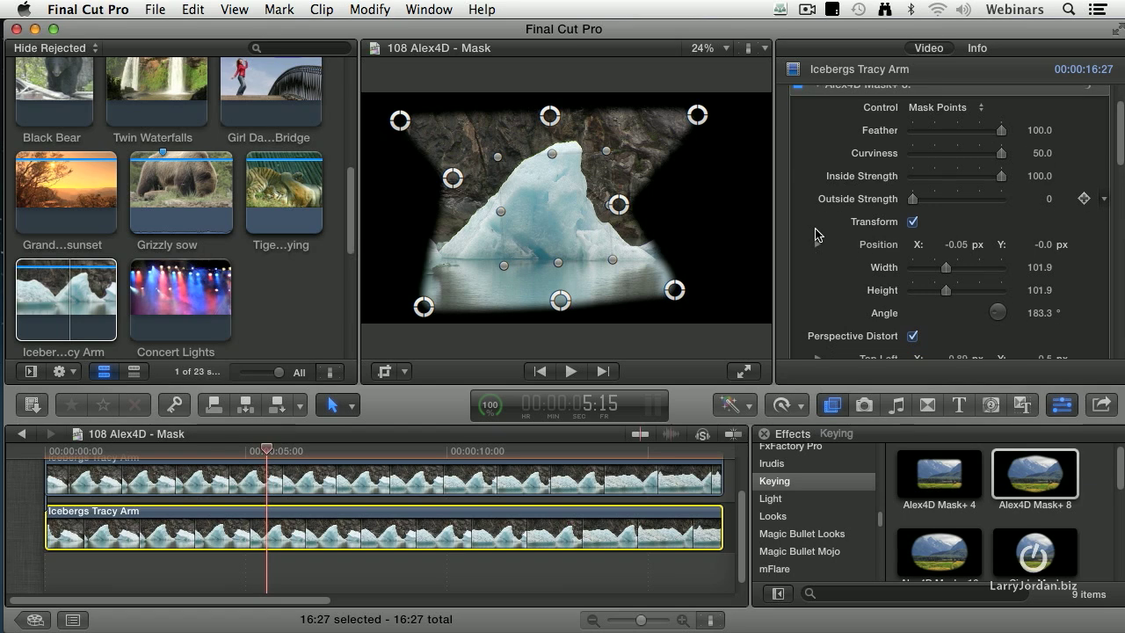
pyautogui.scroll(-4, 816, 233)
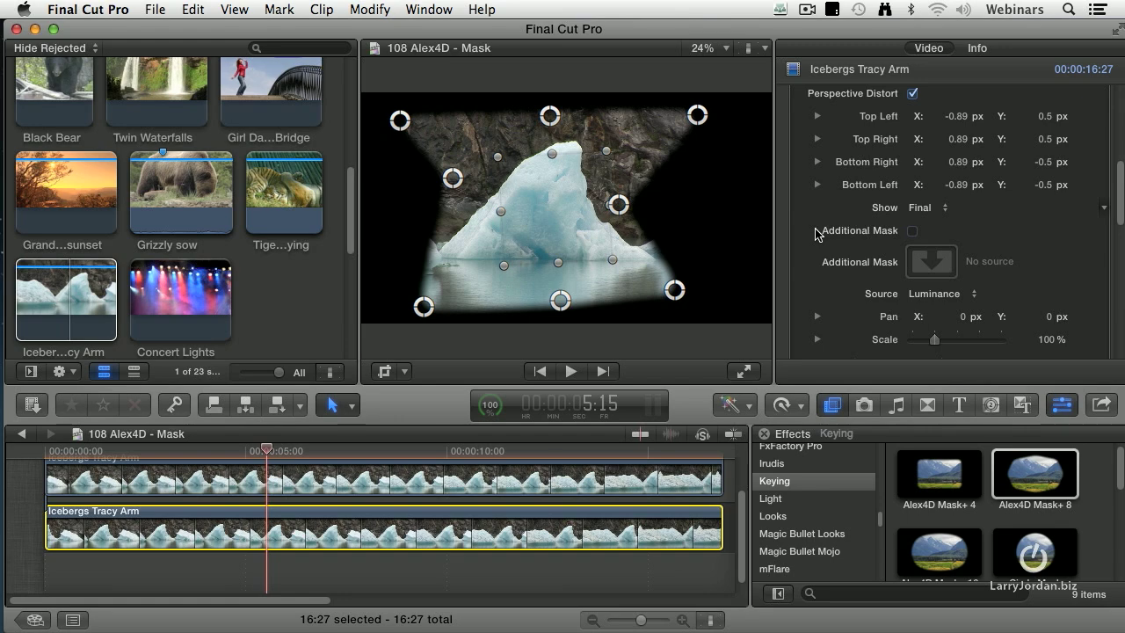
pyautogui.scroll(-2, 816, 233)
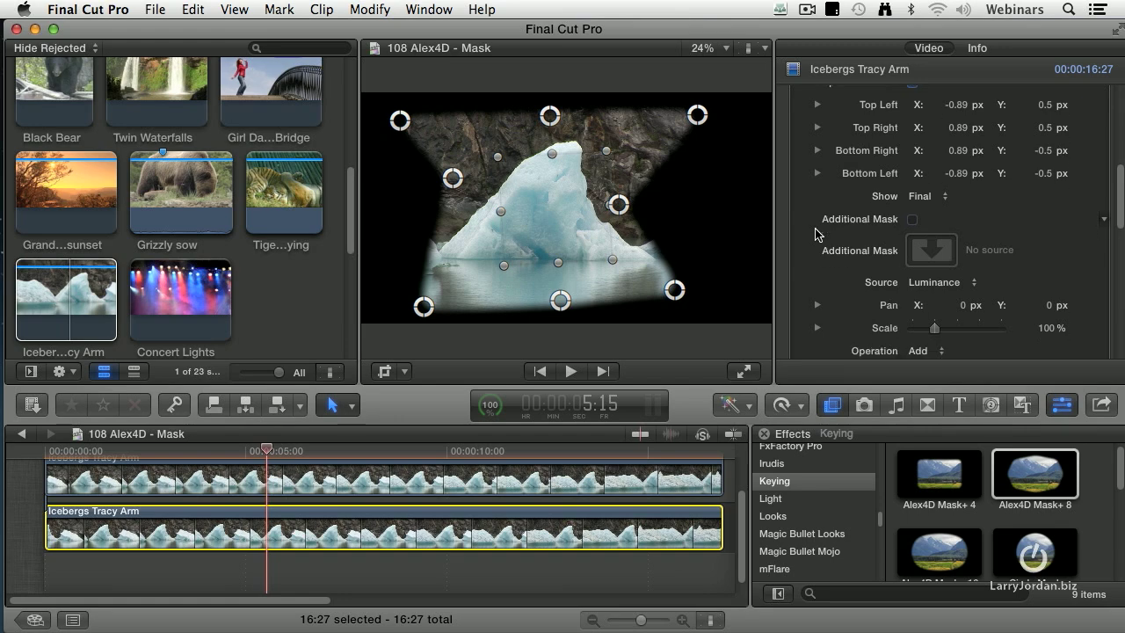
pyautogui.click(506, 573)
pyautogui.click(489, 536)
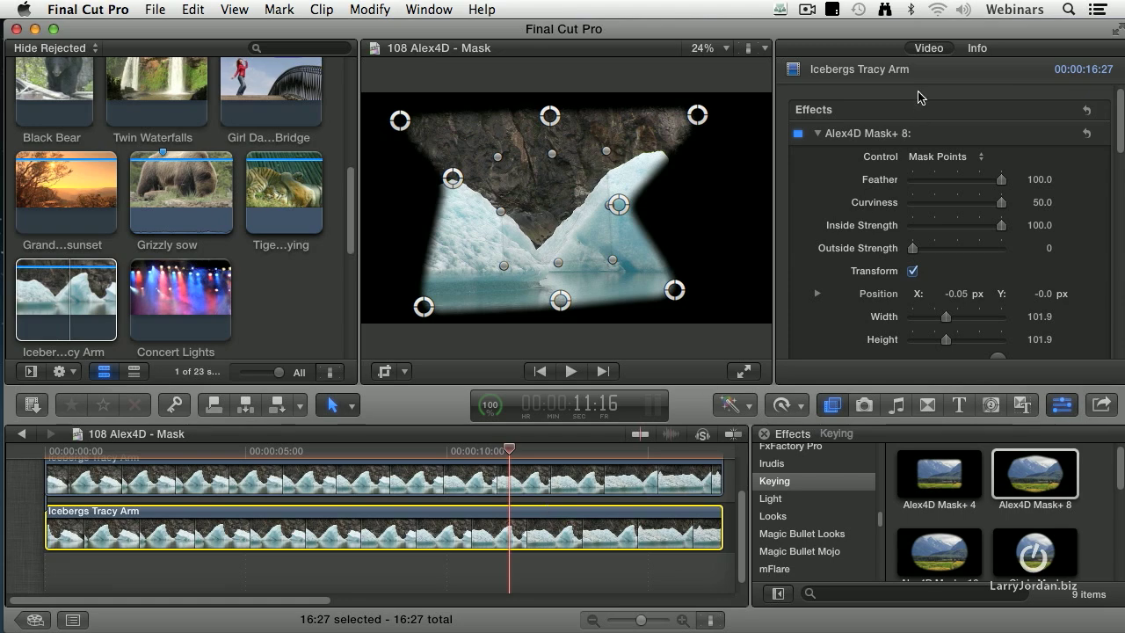
pyautogui.click(866, 133)
pyautogui.press('Delete')
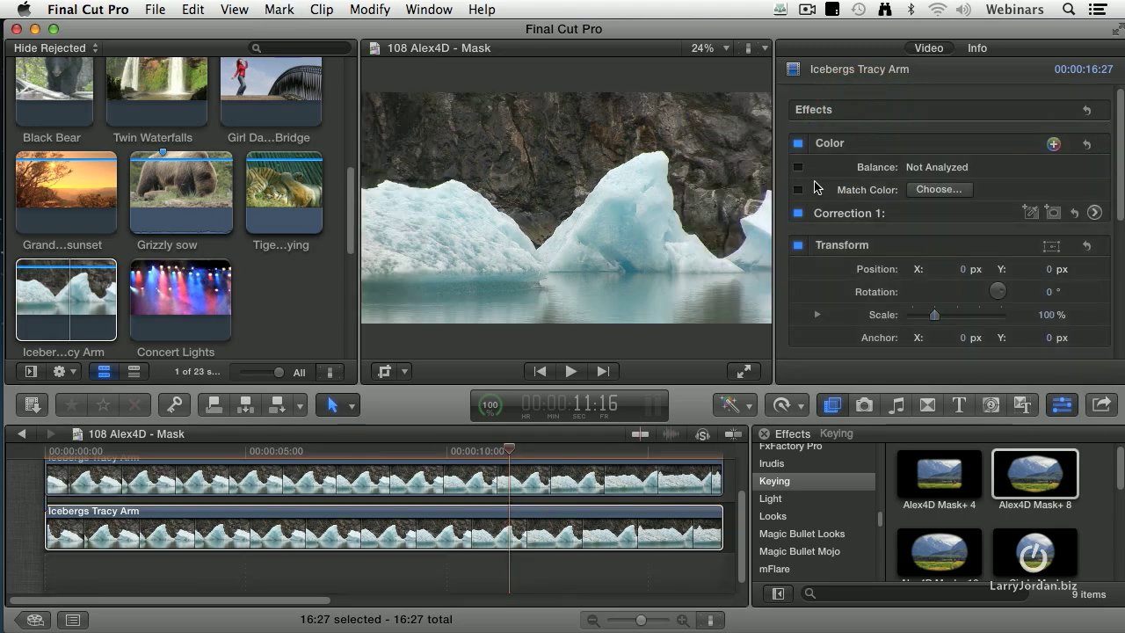
pyautogui.click(505, 509)
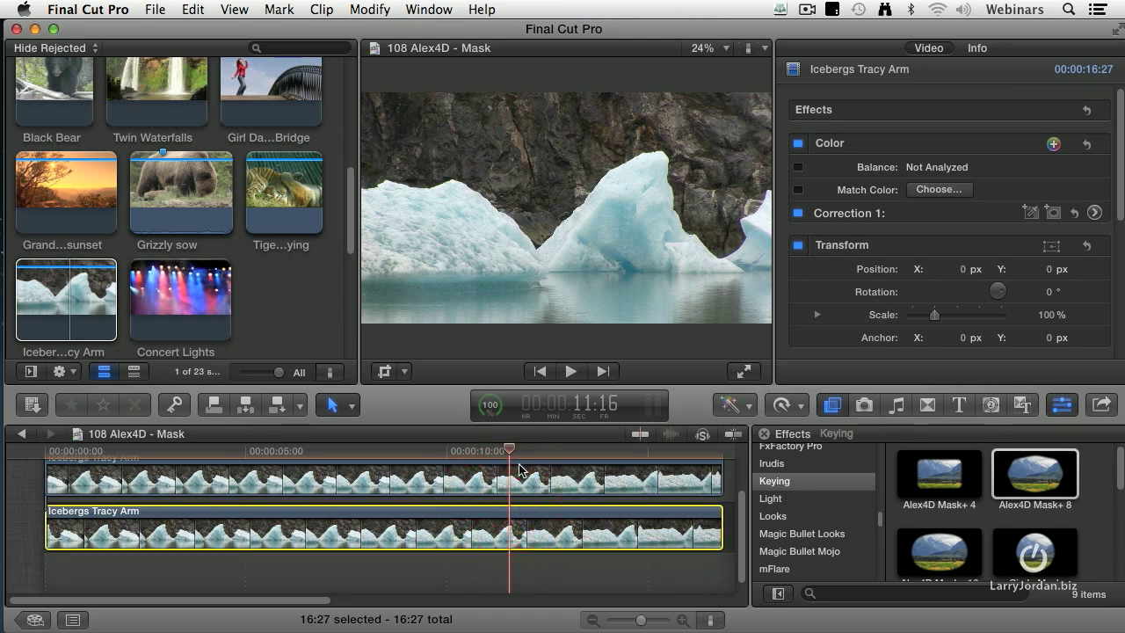
# Apply the Gaussian effect from the Blur category to the lower iceberg clip.
pyautogui.click(816, 485)
pyautogui.scroll(5, 814, 492)
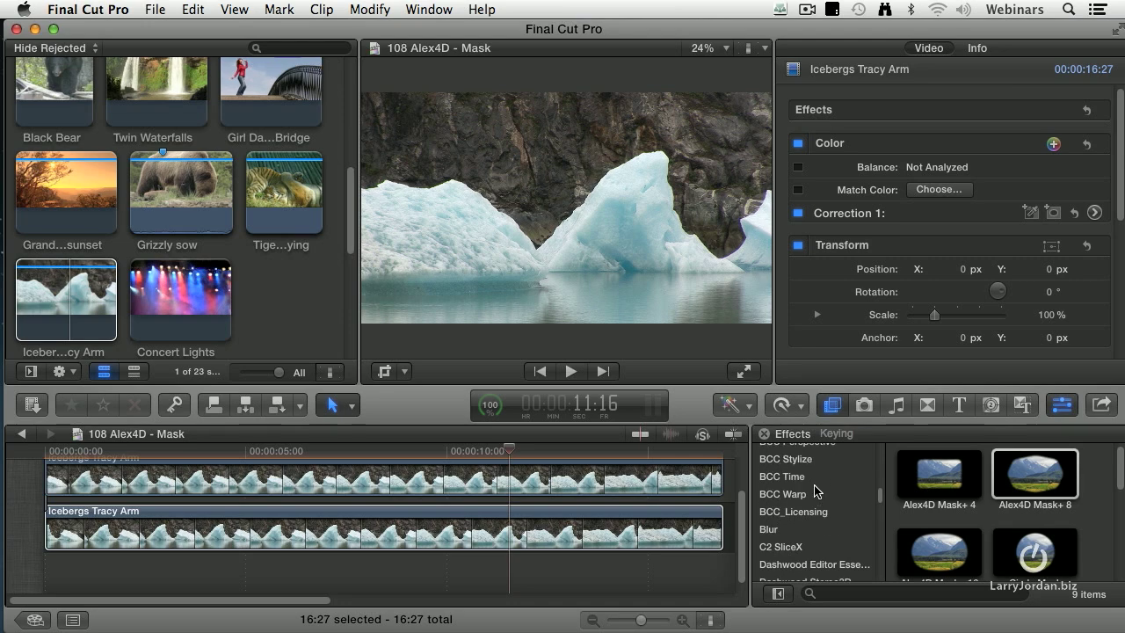
pyautogui.click(768, 530)
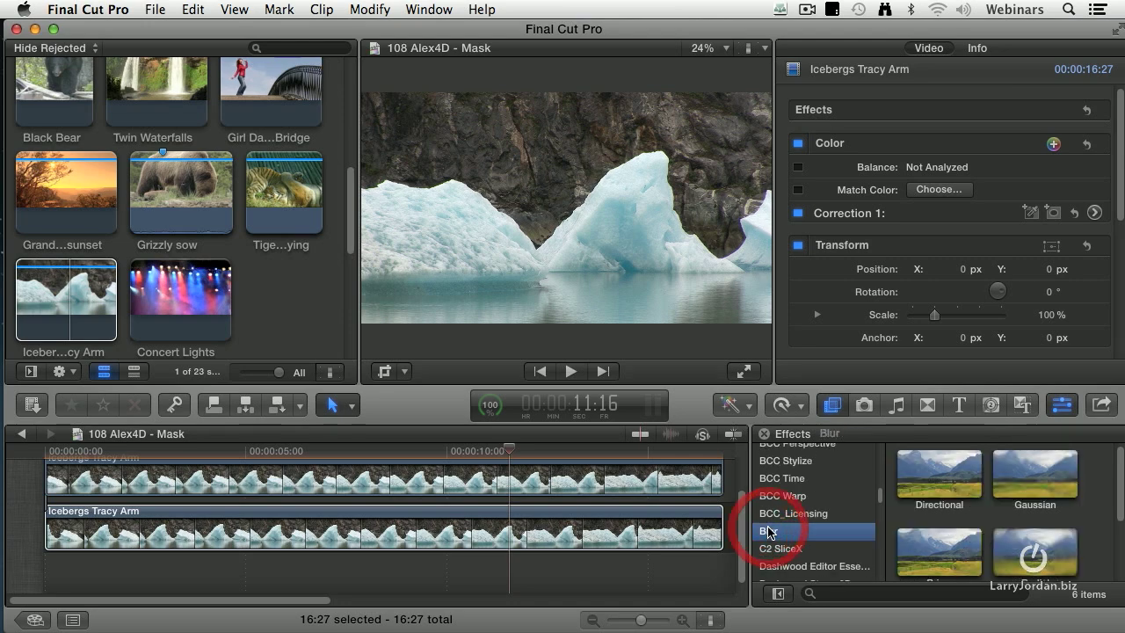
pyautogui.moveTo(1021, 494); pyautogui.dragTo(591, 534)
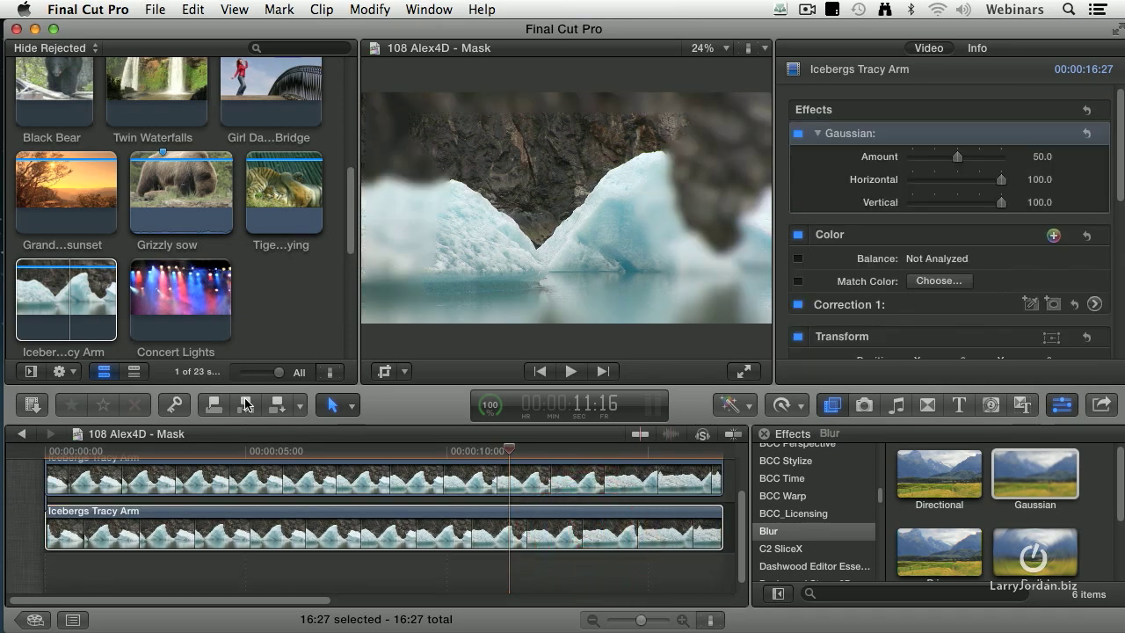
# Move the playhead to about five seconds and compare the masked upper and blurred lower clips.
pyautogui.moveTo(249, 451)
pyautogui.mouseDown()
pyautogui.moveTo(234, 450)
pyautogui.moveTo(268, 451)
pyautogui.mouseUp()
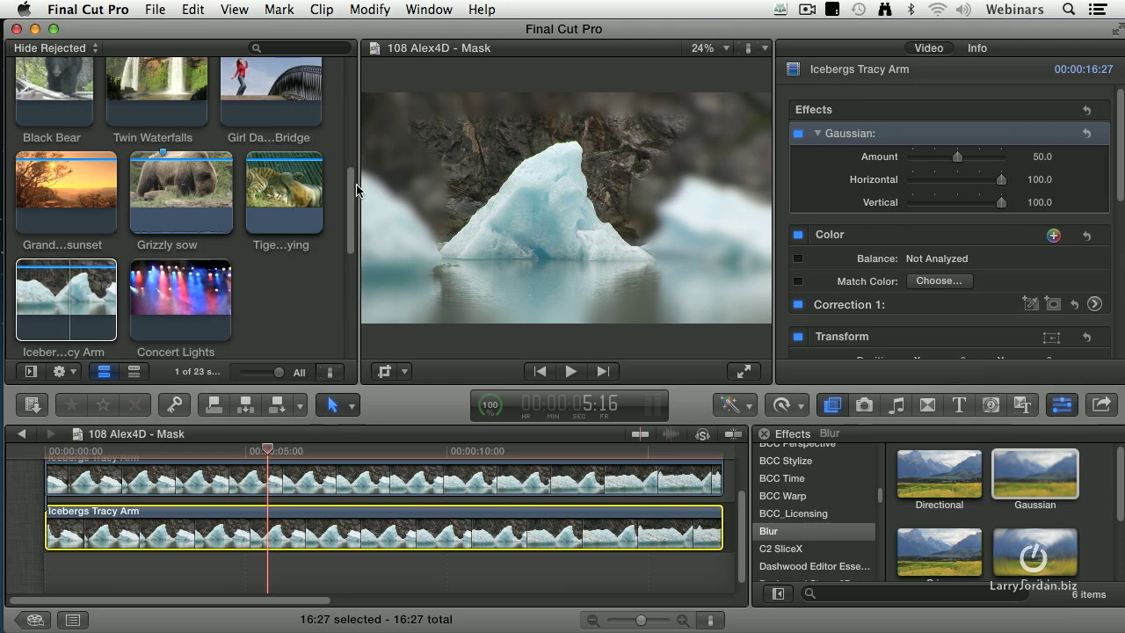
pyautogui.click(274, 486)
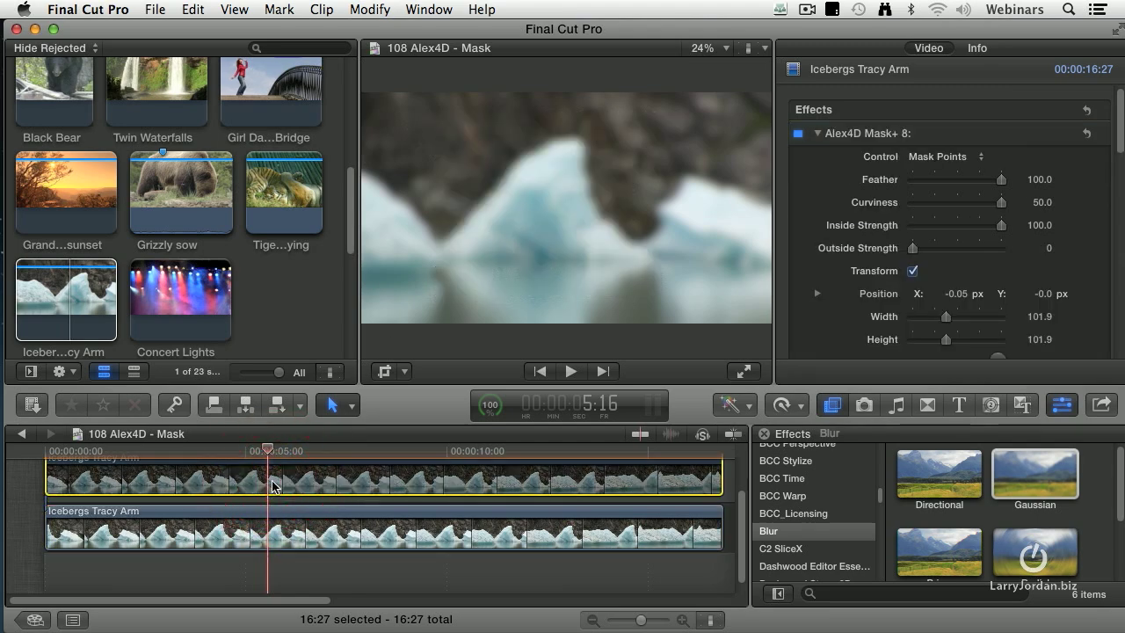
pyautogui.click(276, 520)
pyautogui.click(287, 486)
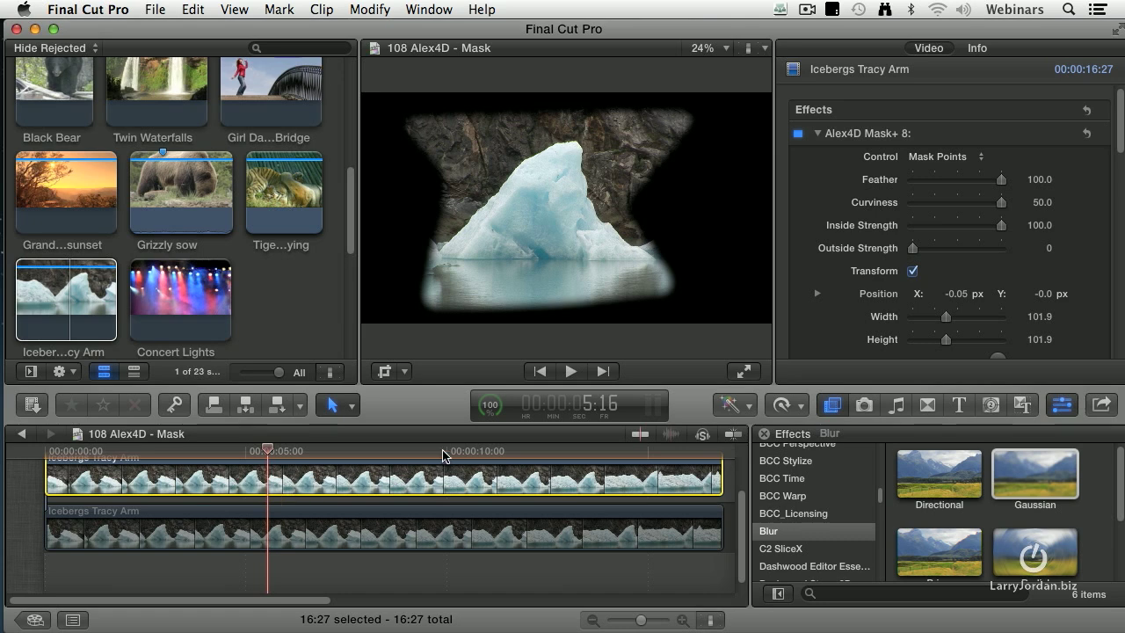
pyautogui.click(303, 529)
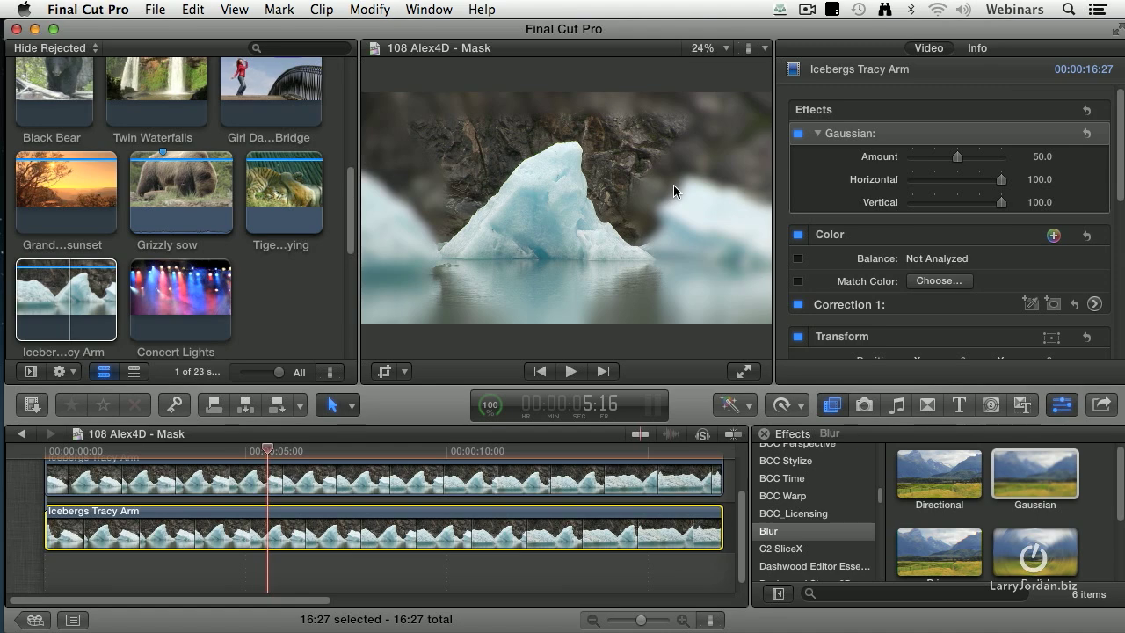
# Show the Keying category again and scroll to the Alex4D Mask+ 4, 8 and 16 thumbnails.
pyautogui.scroll(-3, 813, 519)
pyautogui.click(792, 539)
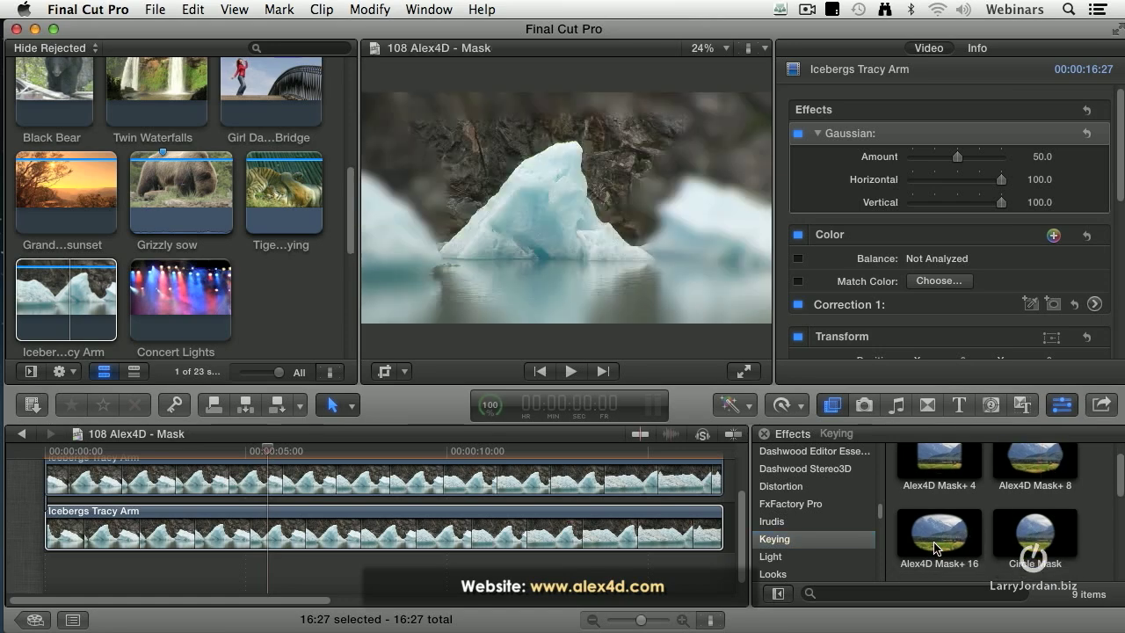
pyautogui.scroll(-2, 984, 510)
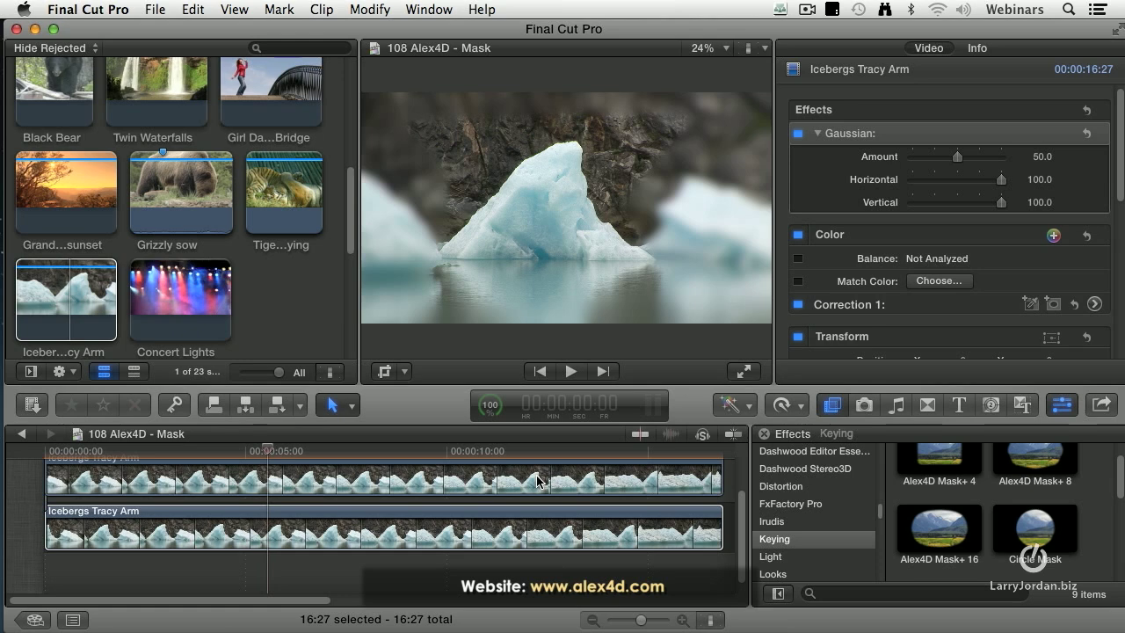